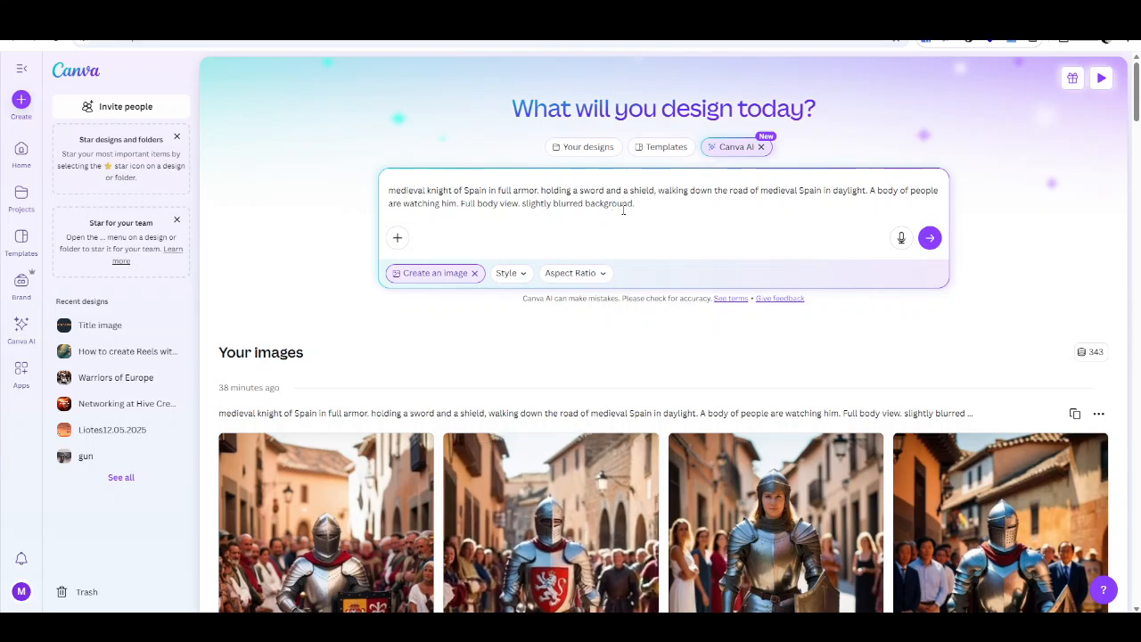
# - Scroll through the AI-generated knight images for Spain, Austria, Italy and France
pyautogui.scroll(-5, 635, 416)
pyautogui.scroll(-9, 635, 416)
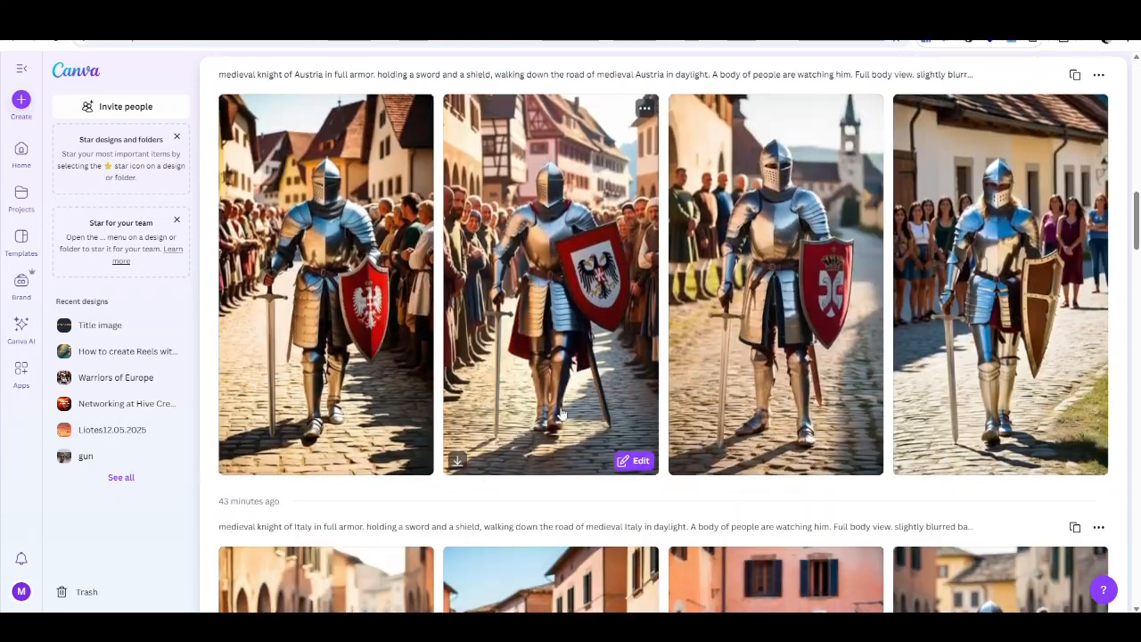
pyautogui.scroll(-1, 526, 229)
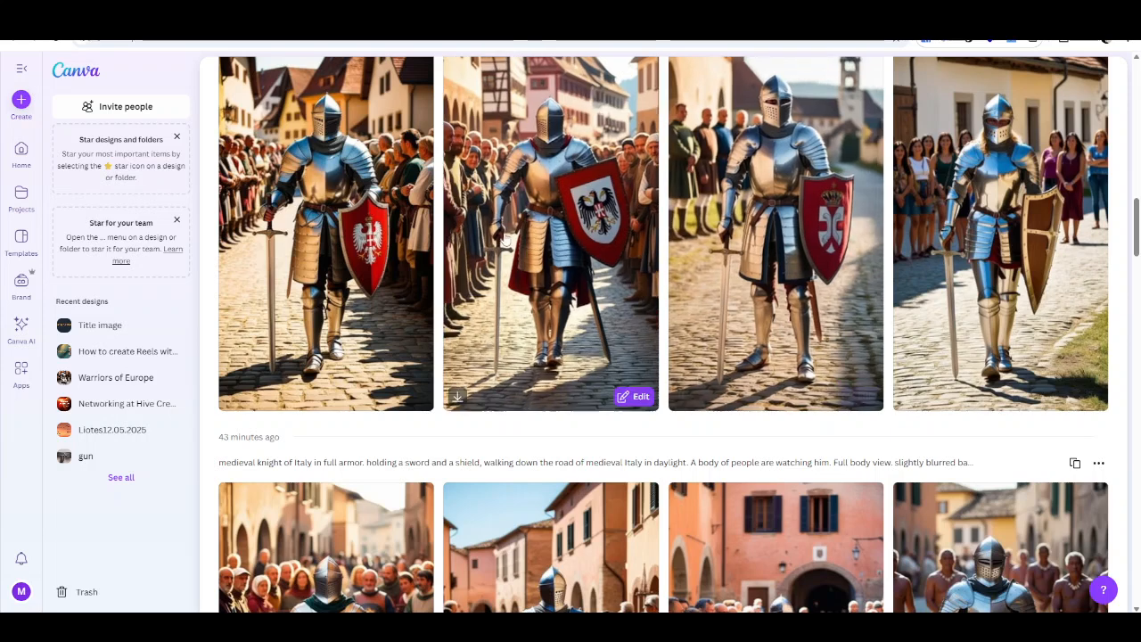
pyautogui.scroll(-4, 526, 229)
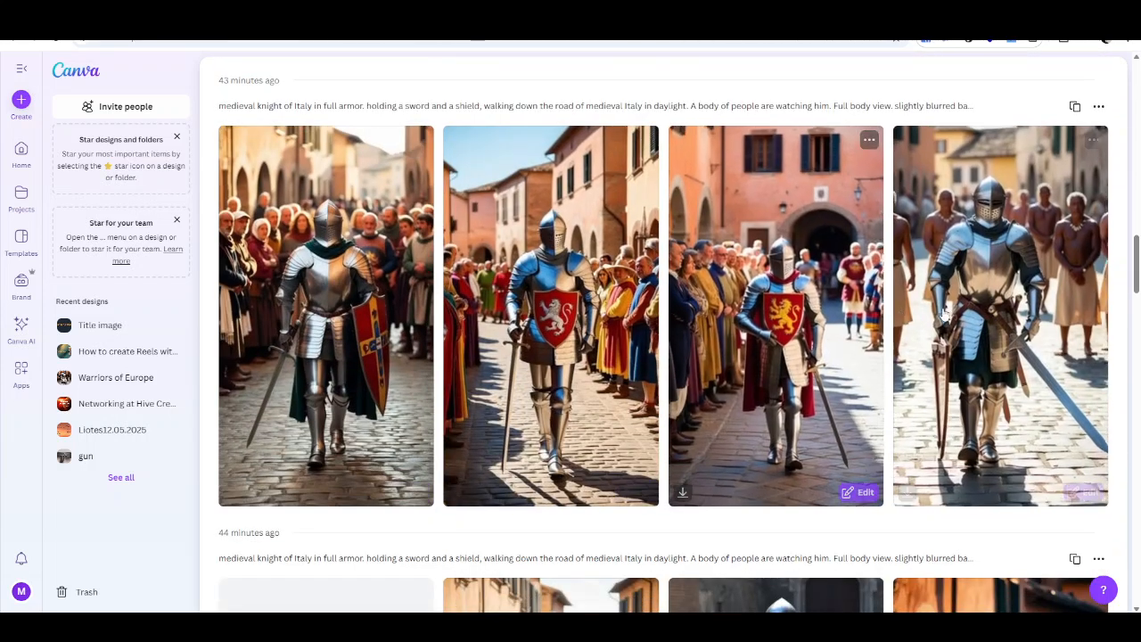
pyautogui.scroll(-1, 944, 312)
pyautogui.scroll(1, 945, 312)
pyautogui.scroll(-3, 660, 346)
pyautogui.scroll(-5, 660, 347)
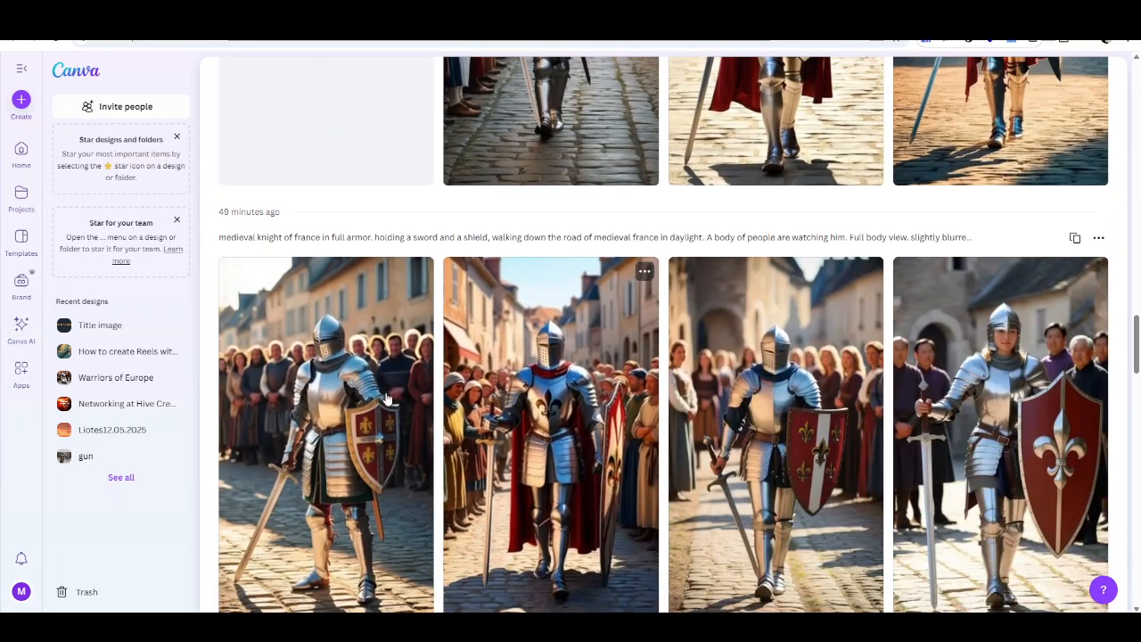
pyautogui.scroll(10, 617, 426)
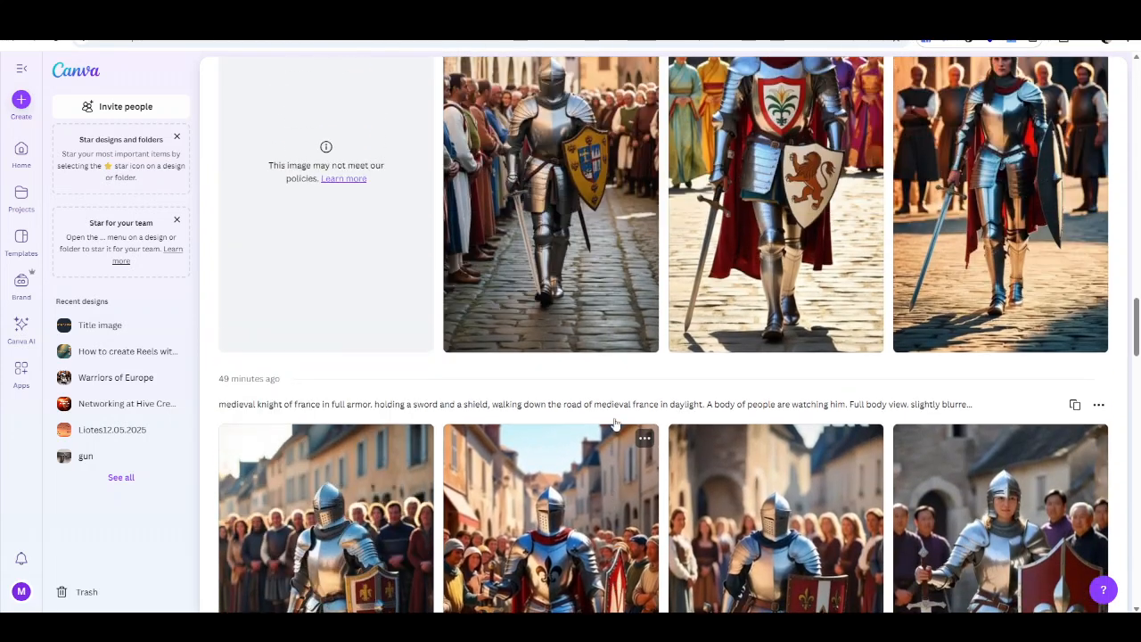
pyautogui.scroll(10, 635, 406)
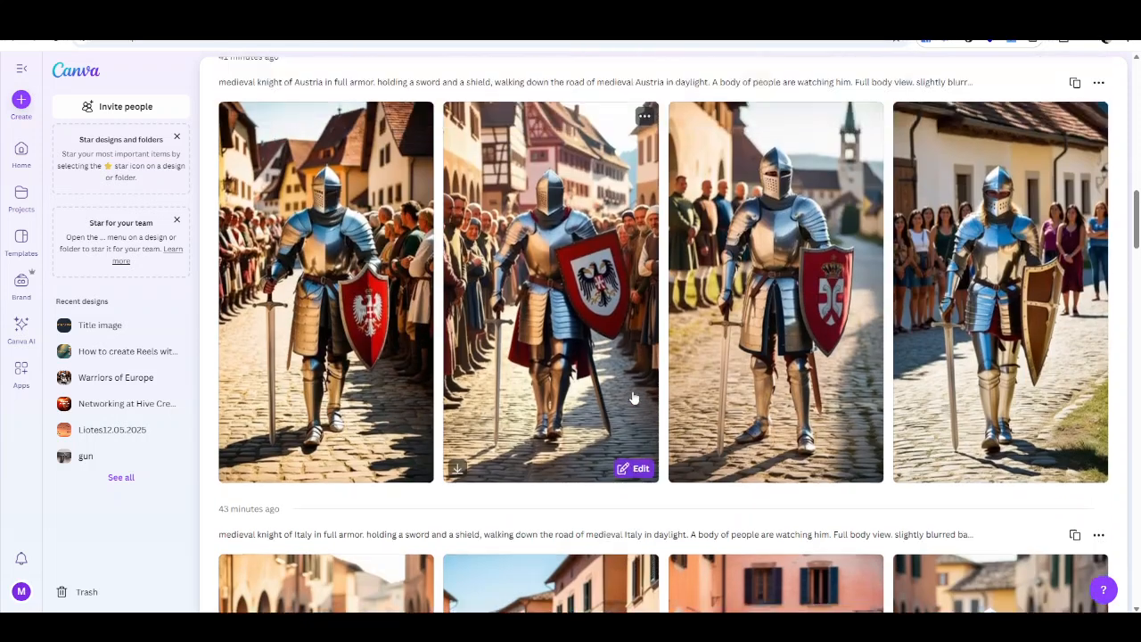
pyautogui.scroll(5, 630, 398)
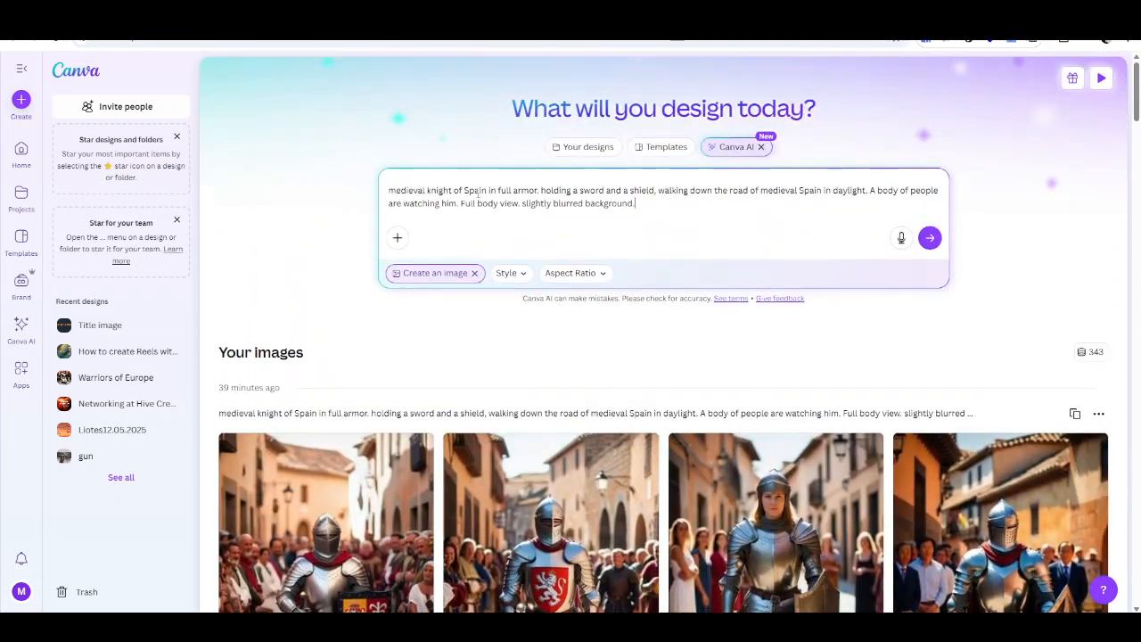
# - Select the word Spain in the image prompt and browse the generated image sets again
pyautogui.doubleClick(479, 192)
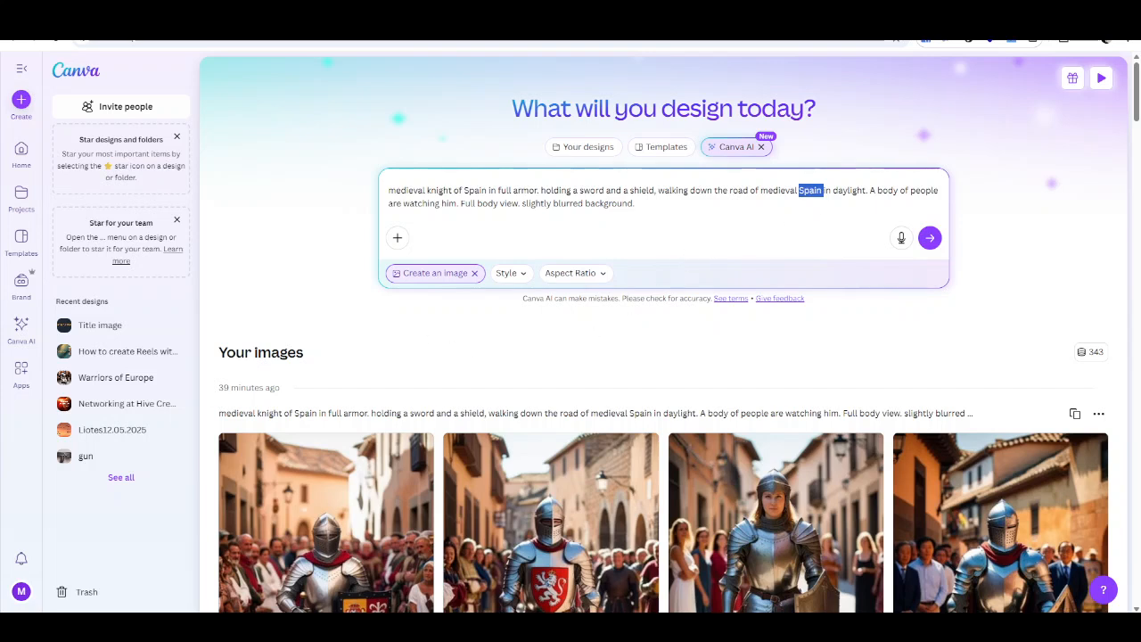
pyautogui.scroll(-6, 507, 346)
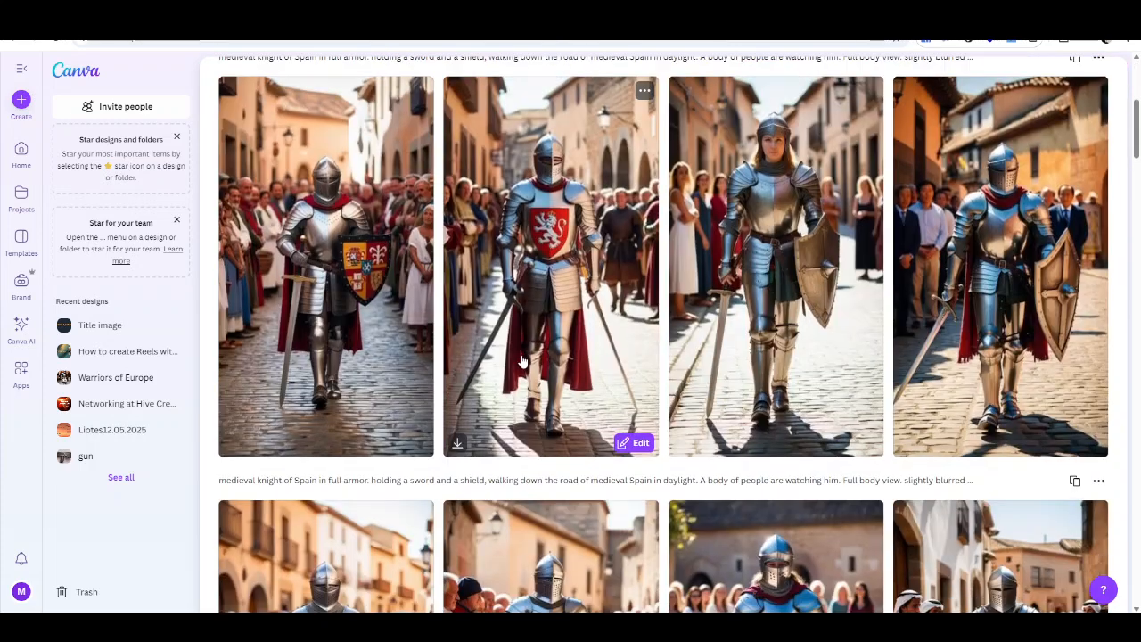
pyautogui.scroll(2, 440, 263)
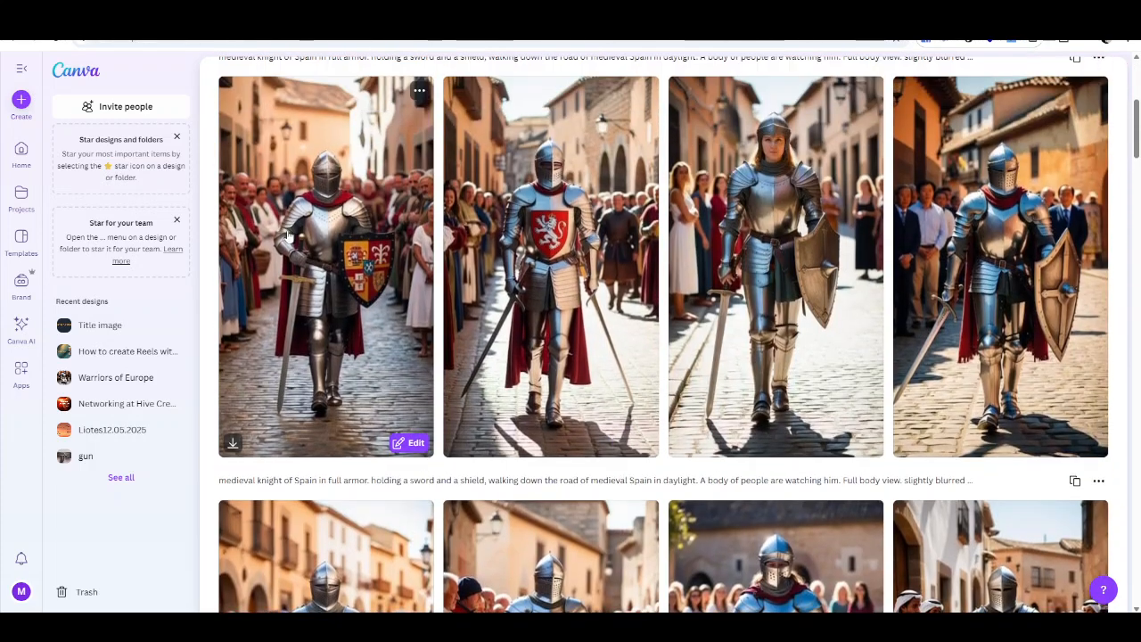
pyautogui.scroll(-9, 942, 270)
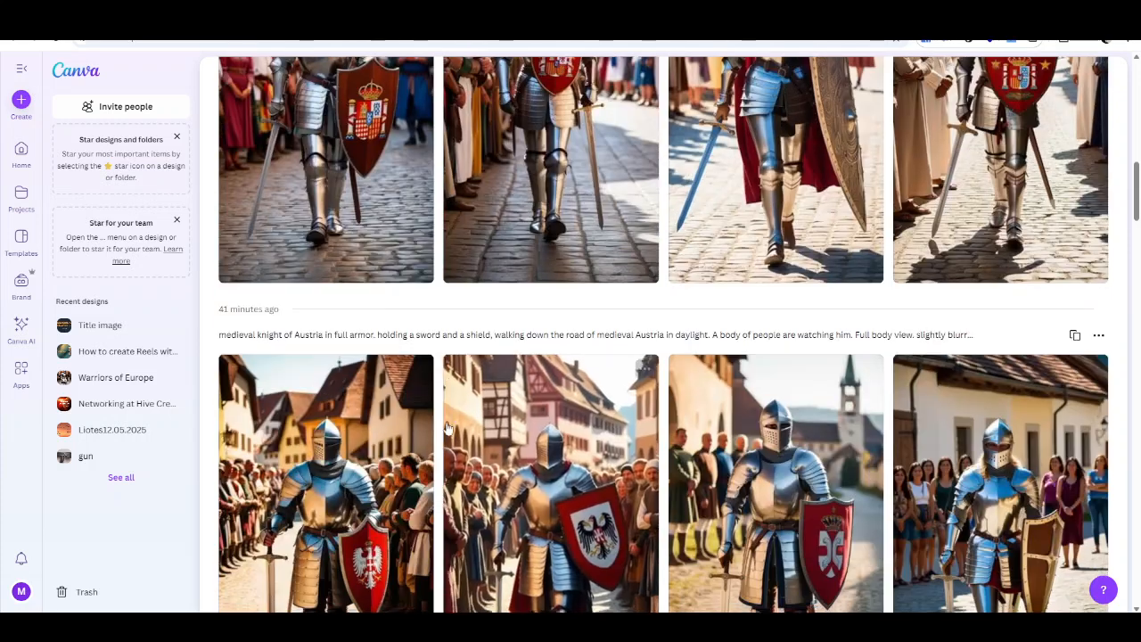
pyautogui.scroll(-5, 434, 299)
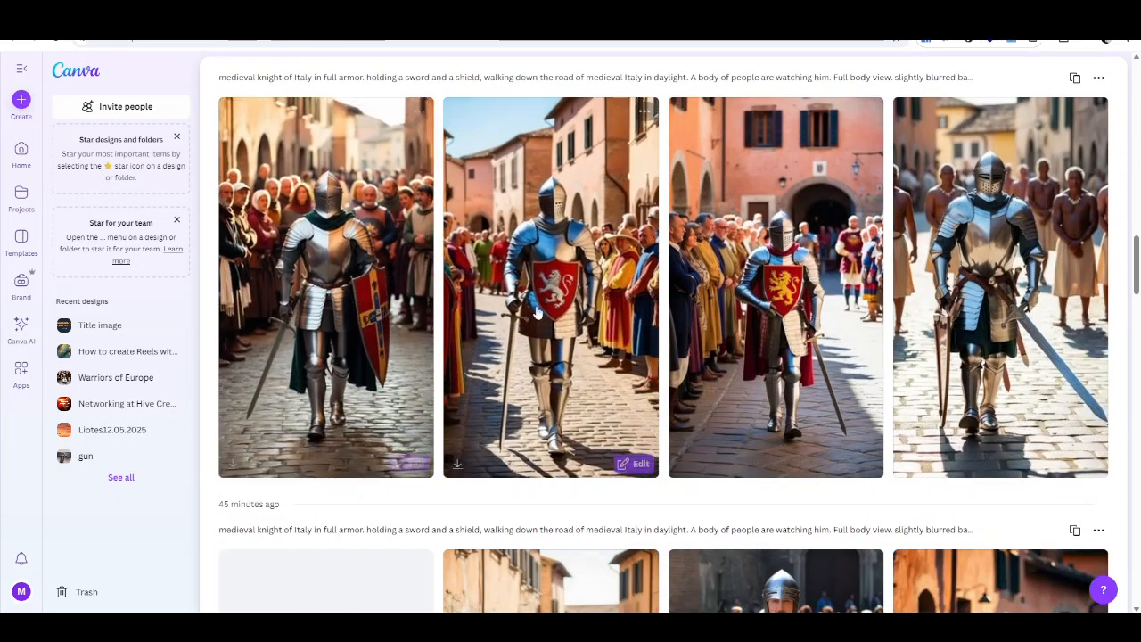
pyautogui.scroll(-5, 644, 378)
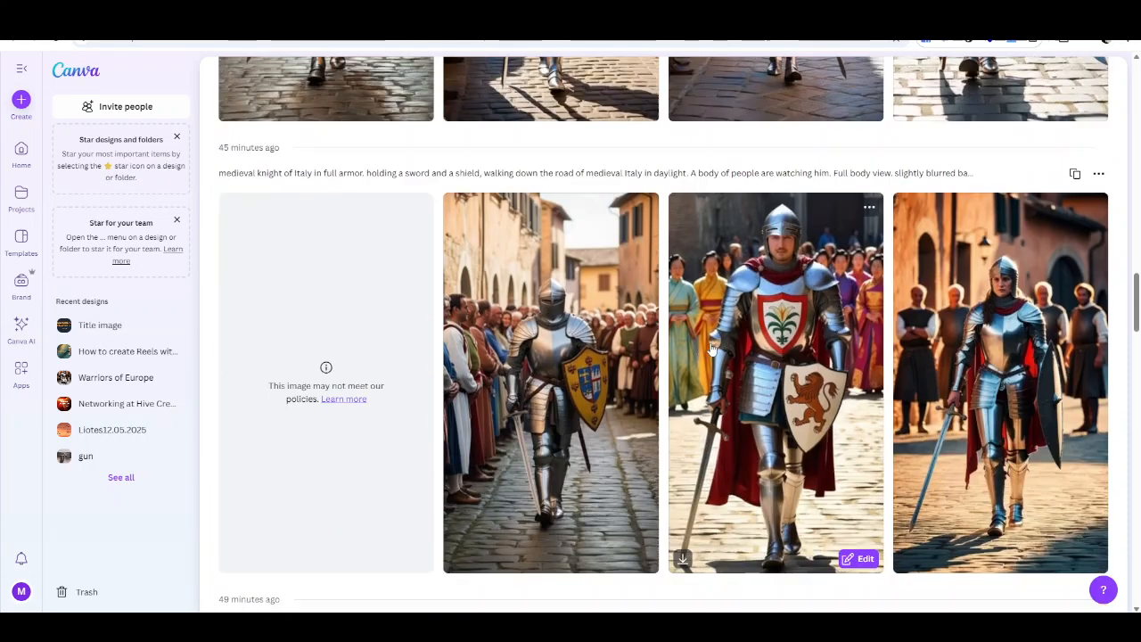
pyautogui.scroll(-3, 644, 378)
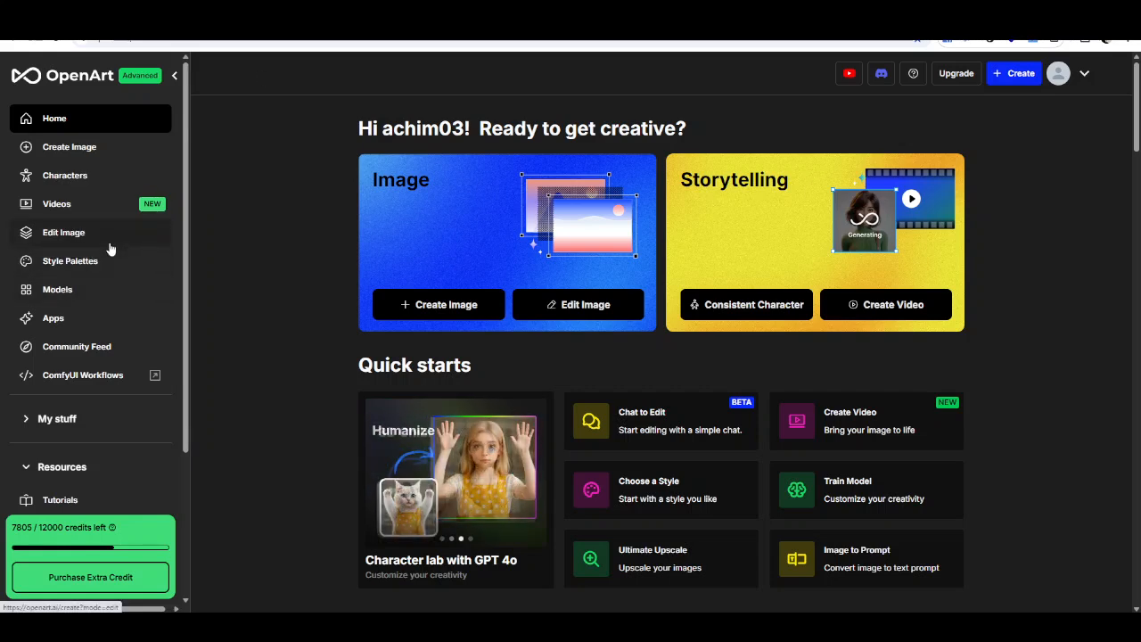
# - Switch to OpenArt and open the Videos tool to review the image-to-video setup with the knight start frame
pyautogui.click(81, 208)
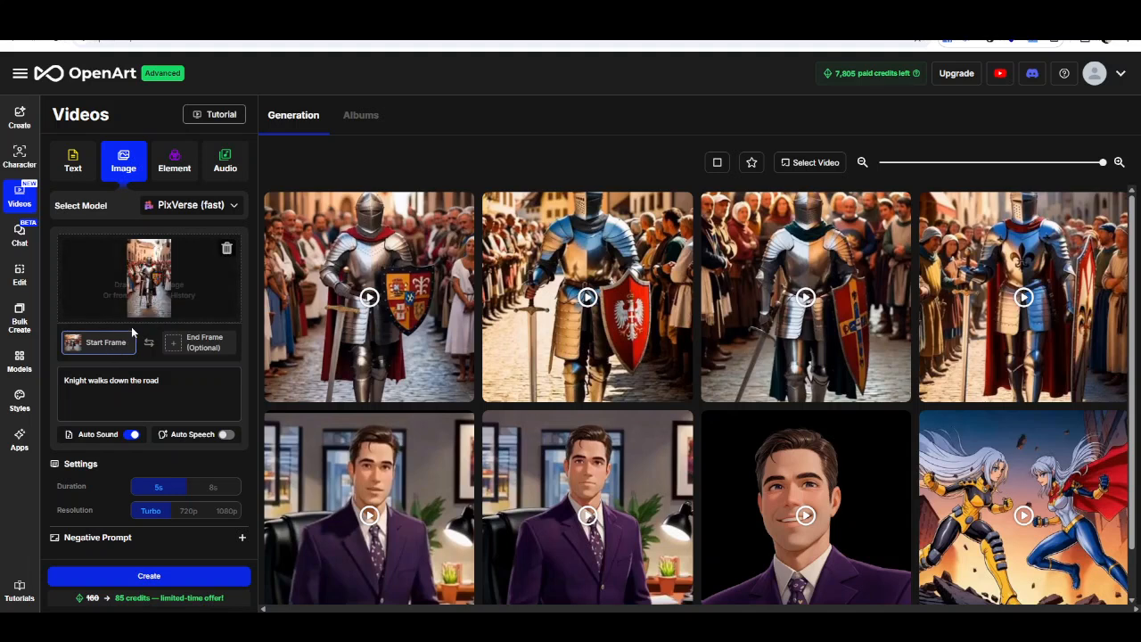
pyautogui.click(74, 385)
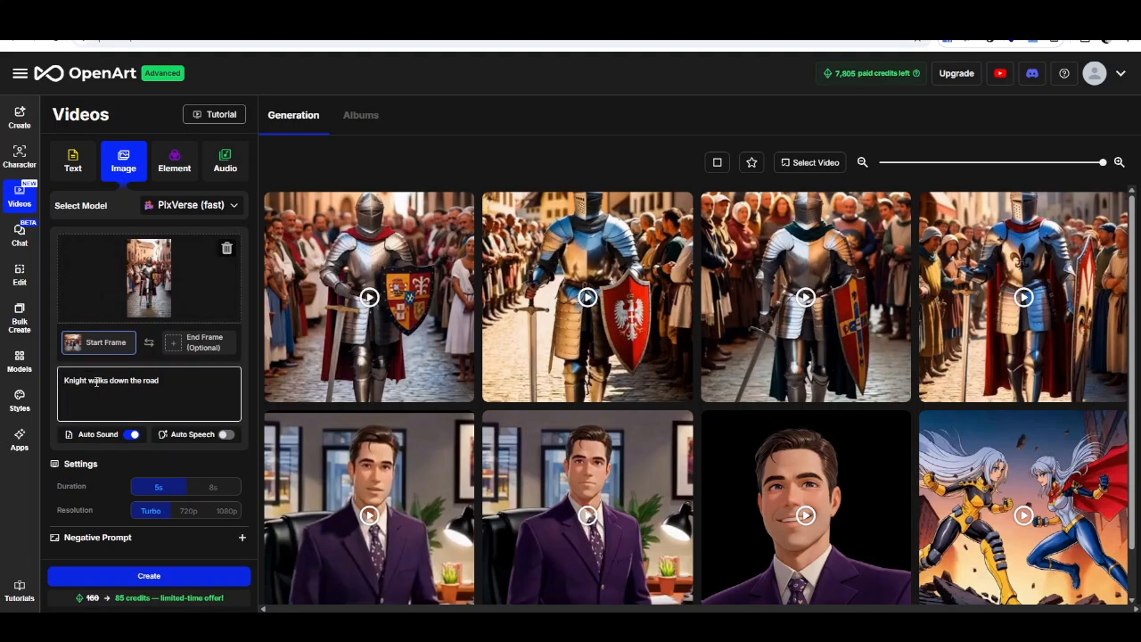
pyautogui.moveTo(101, 438)
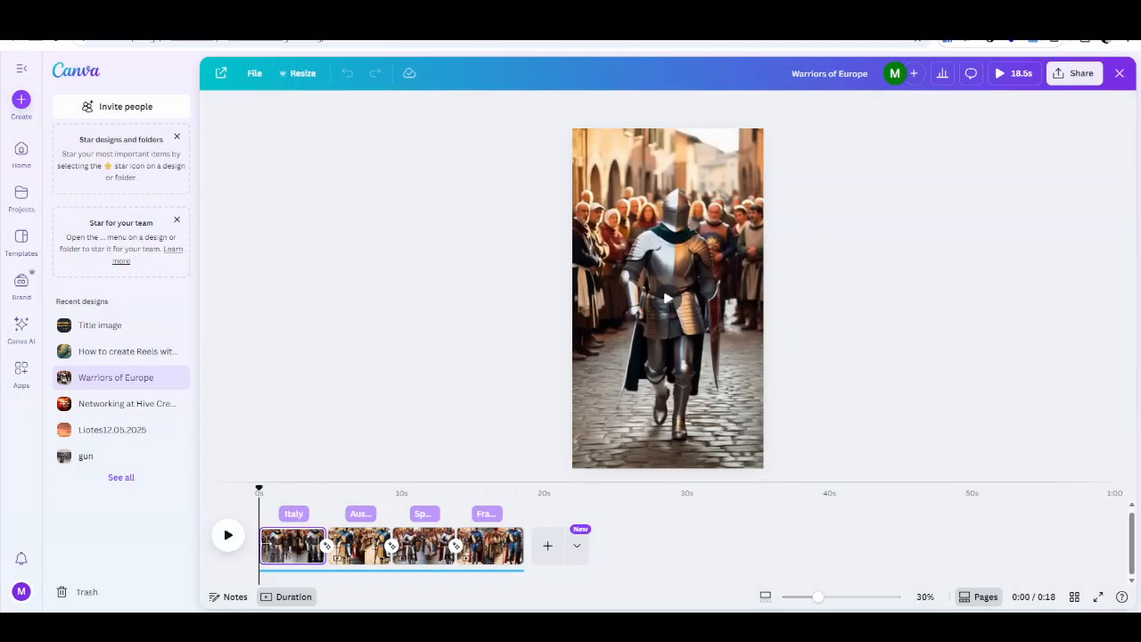
# - Preview each country clip of the Warriors of Europe video by moving the playhead along the timeline
pyautogui.click(274, 495)
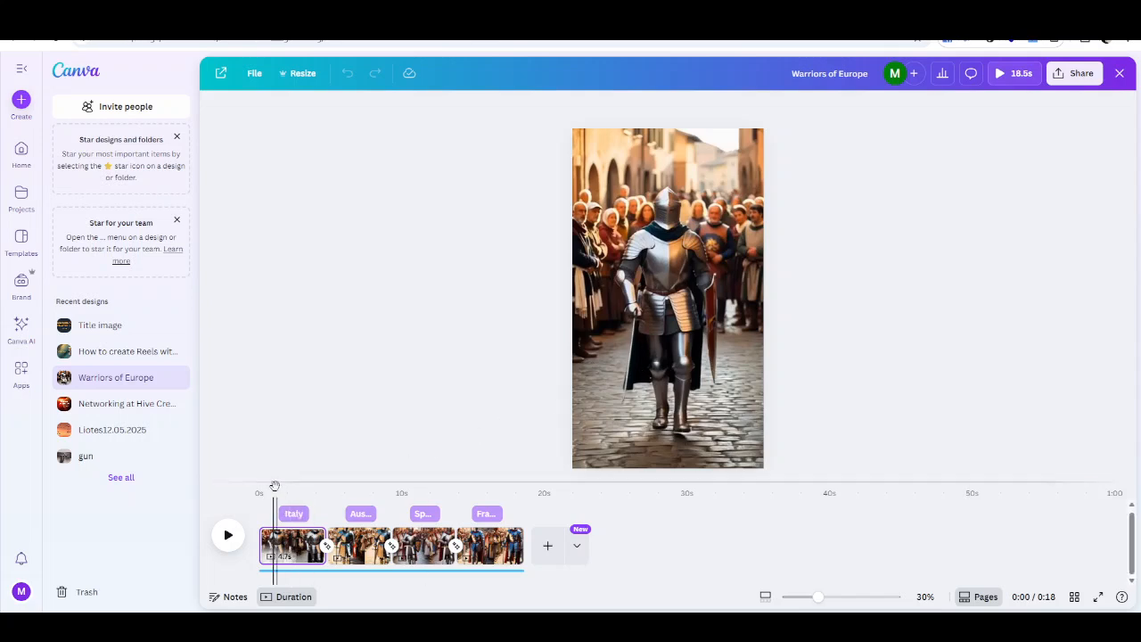
pyautogui.moveTo(272, 488); pyautogui.dragTo(293, 488)
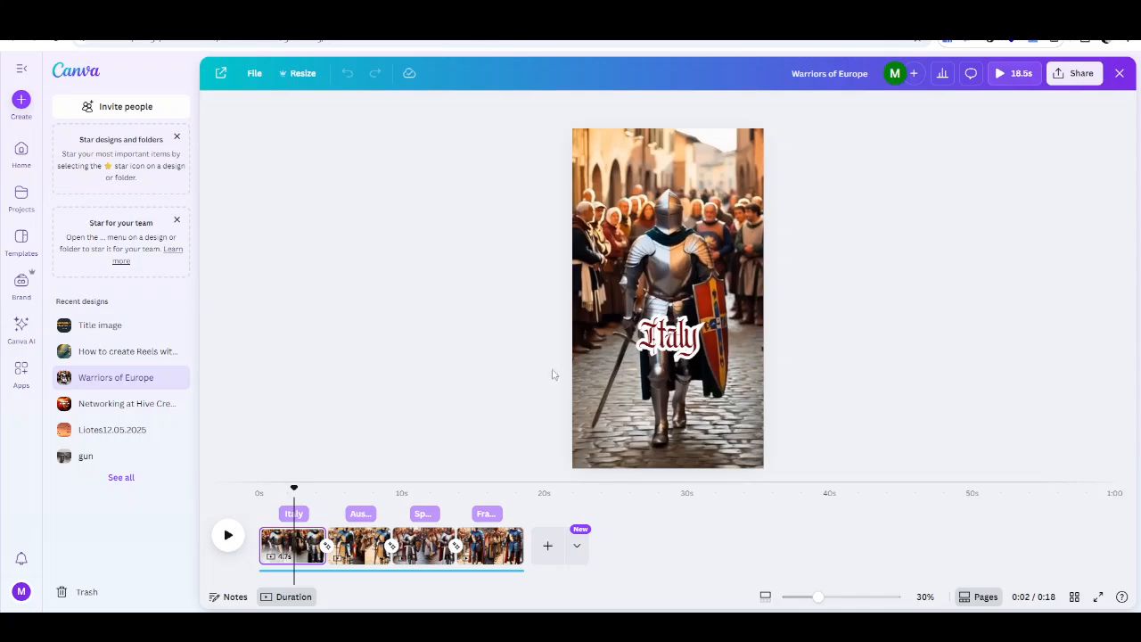
pyautogui.click(358, 491)
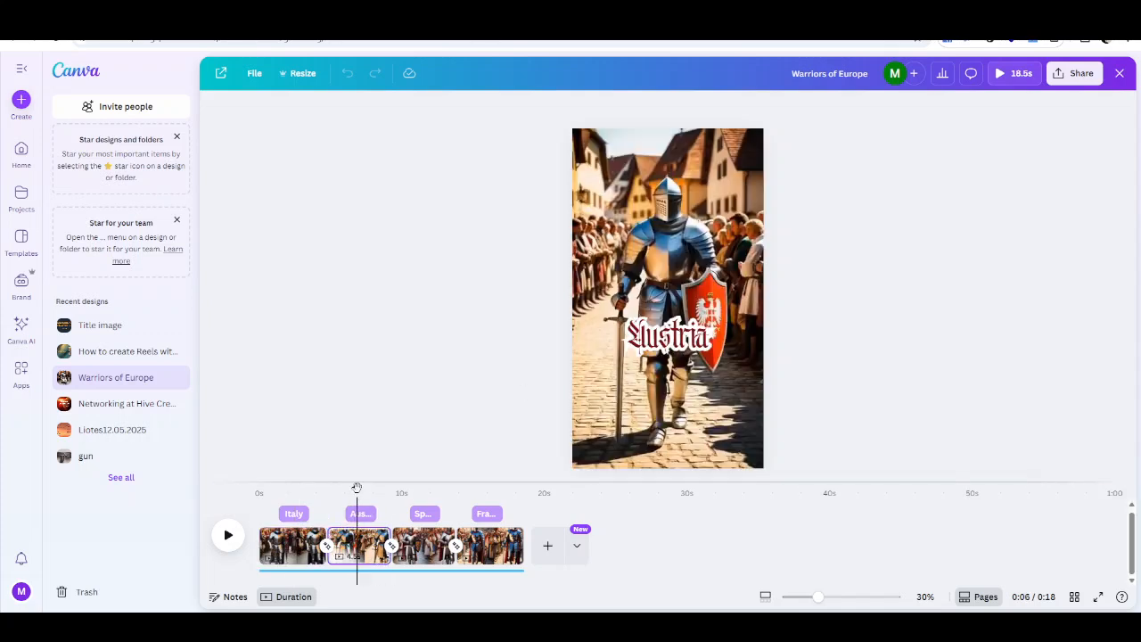
pyautogui.click(428, 492)
pyautogui.click(495, 491)
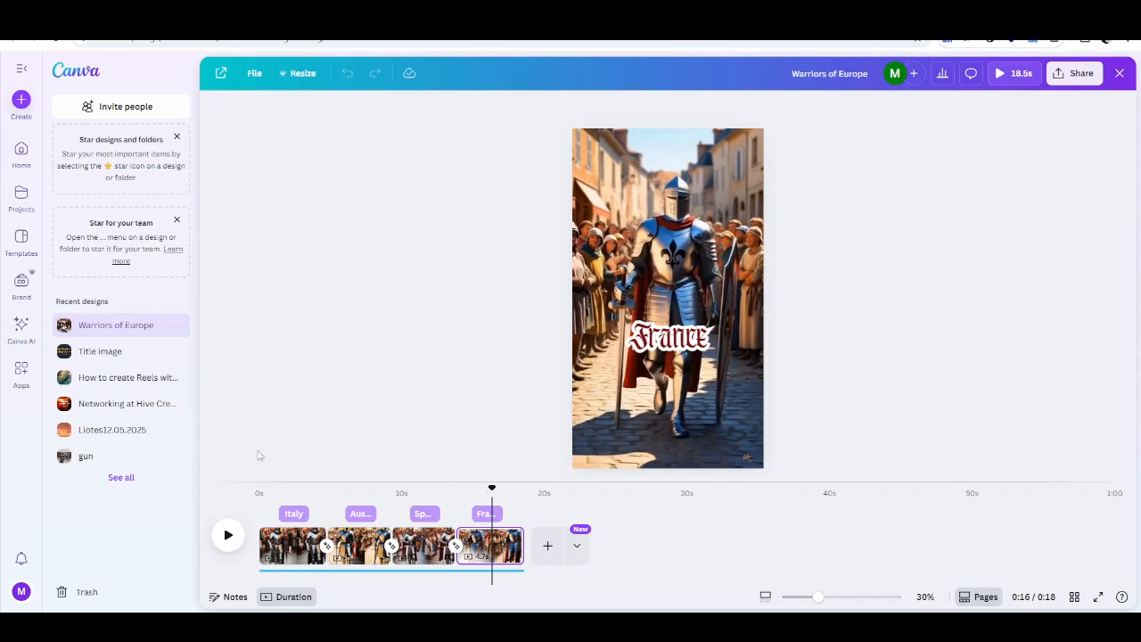
pyautogui.click(273, 492)
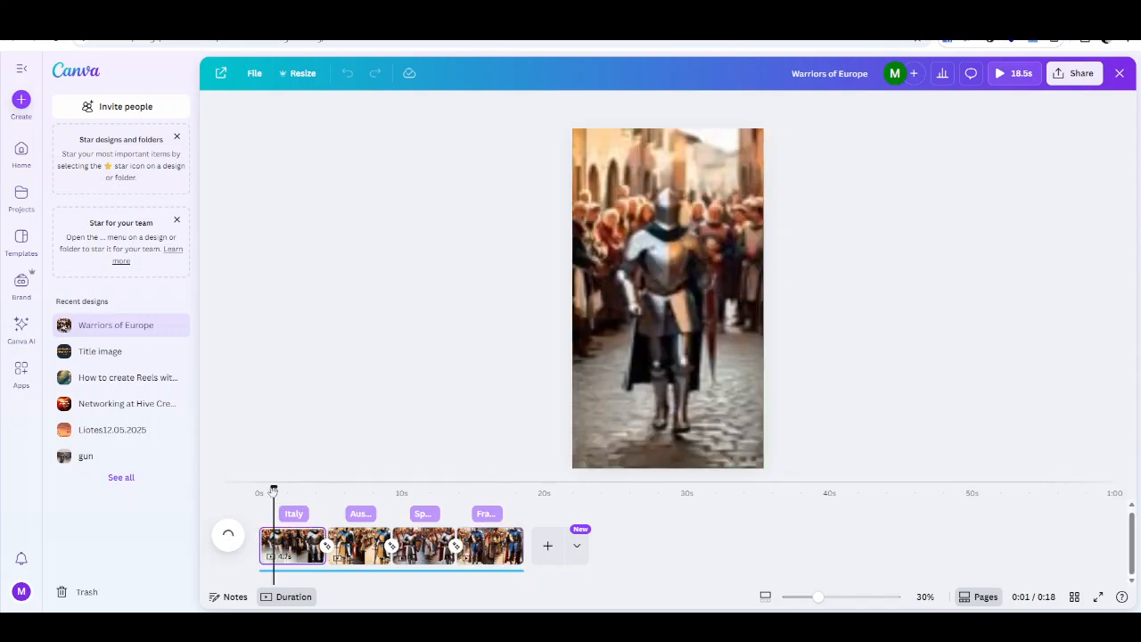
# - Select the soundtrack, open the audio library and search it for medieval music
pyautogui.click(299, 572)
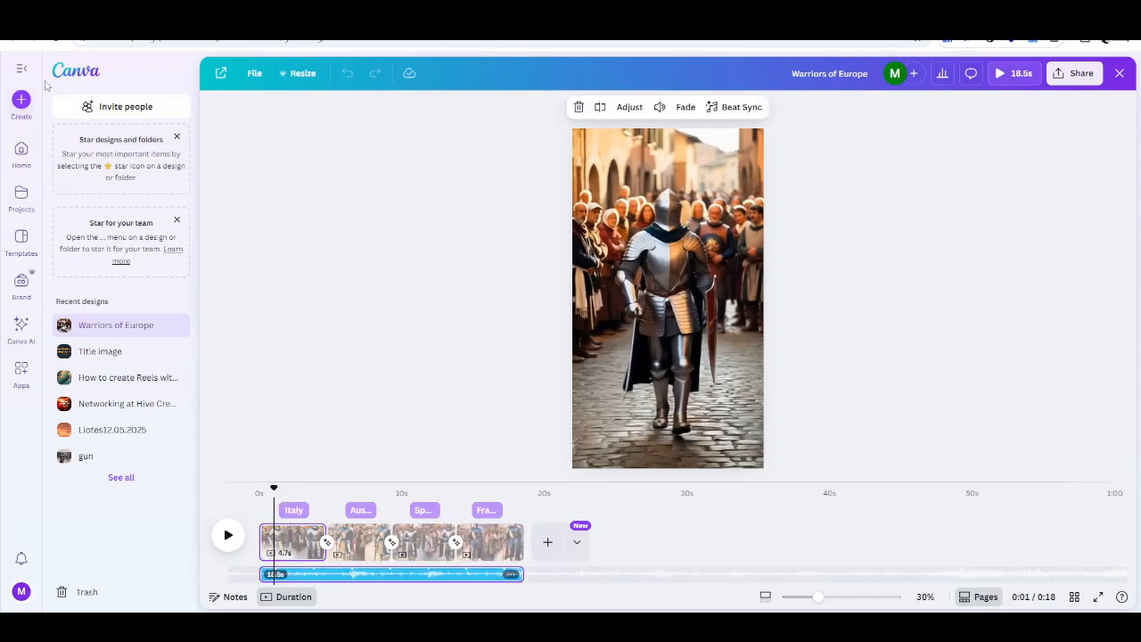
pyautogui.click(22, 69)
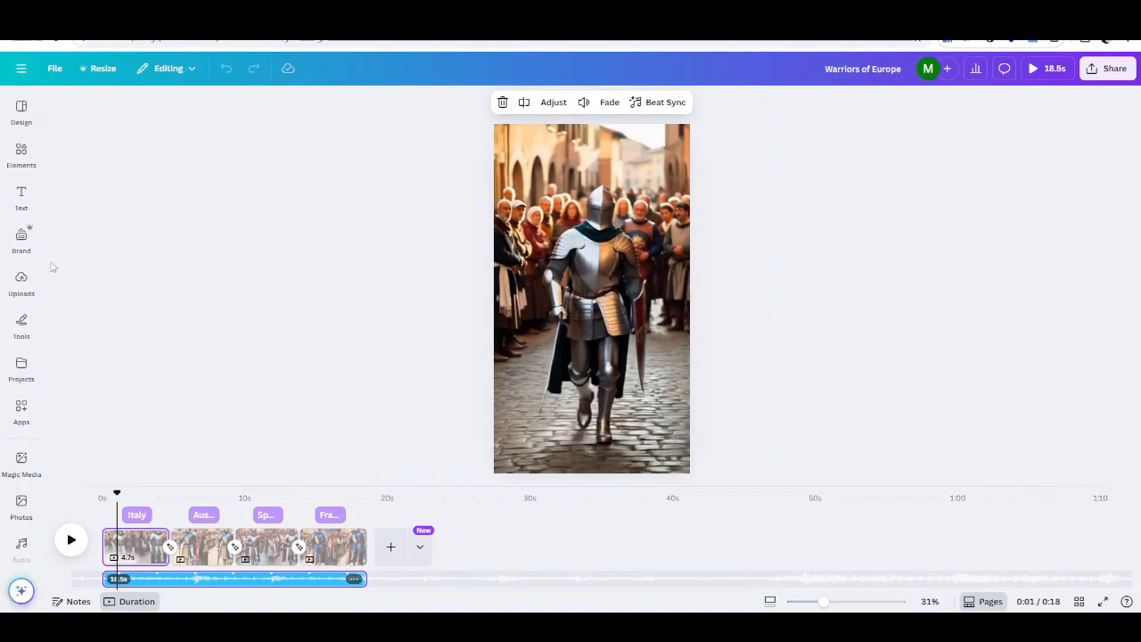
pyautogui.click(22, 368)
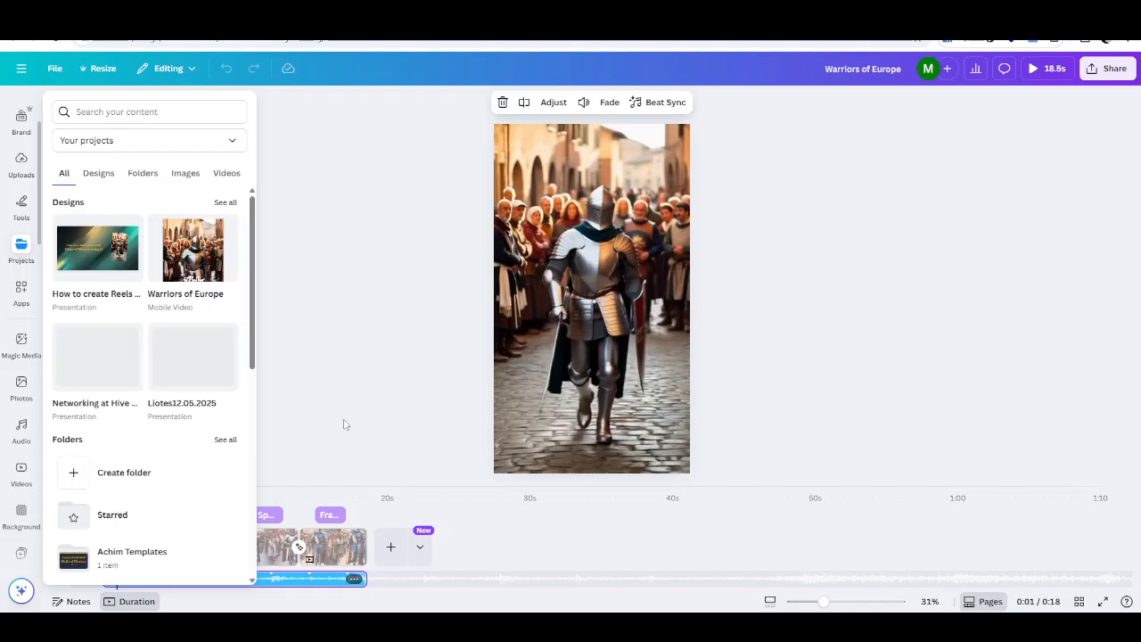
pyautogui.scroll(2, 34, 210)
pyautogui.click(25, 213)
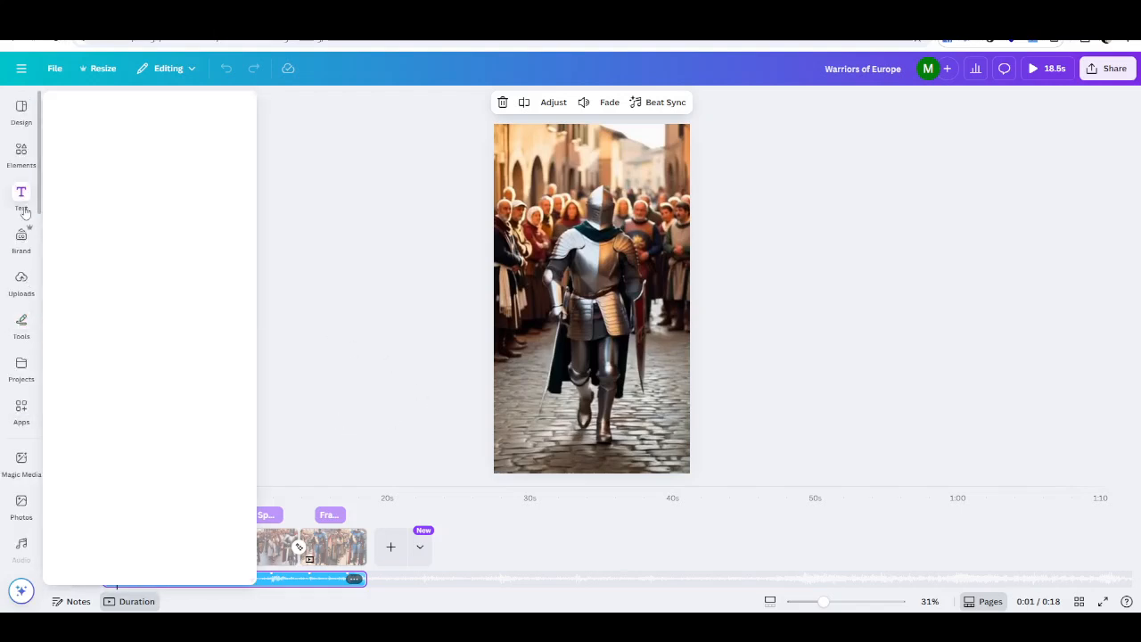
pyautogui.scroll(-1, 24, 383)
pyautogui.click(24, 486)
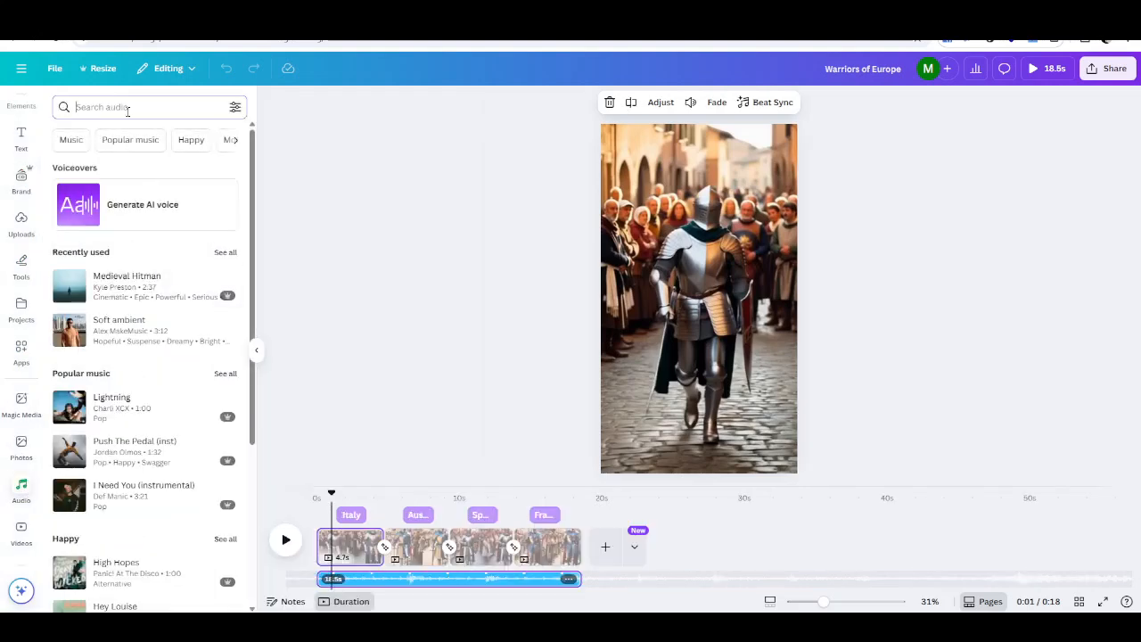
pyautogui.click(128, 107)
pyautogui.write('medie')
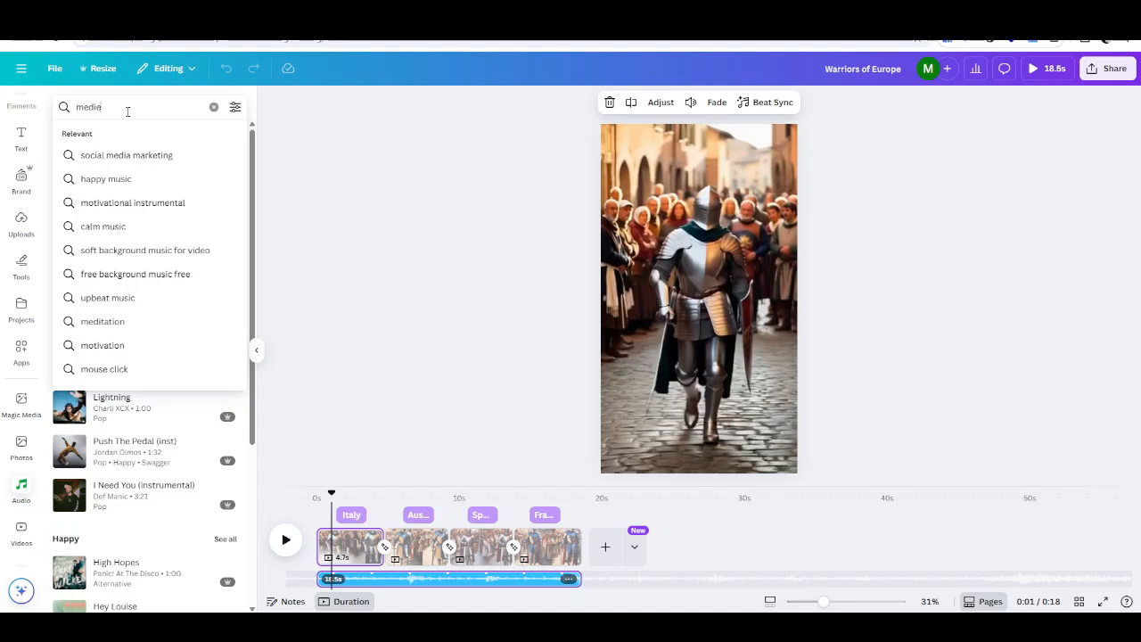
pyautogui.write('val')
pyautogui.press('Return')
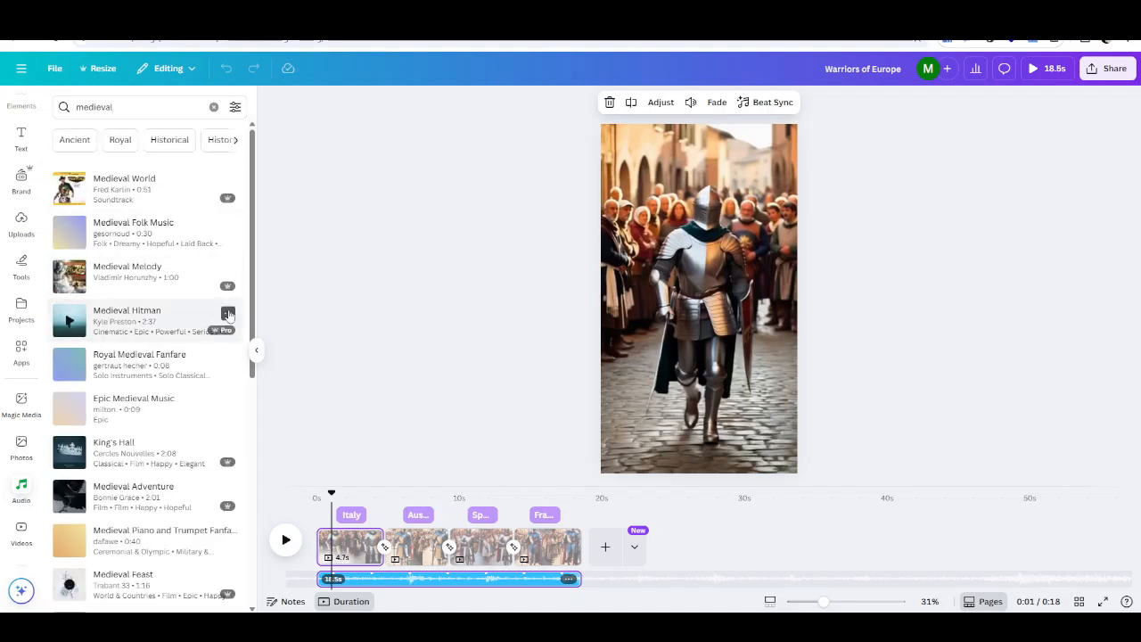
# - Open and close the details of the Medieval Hitman track
pyautogui.click(228, 313)
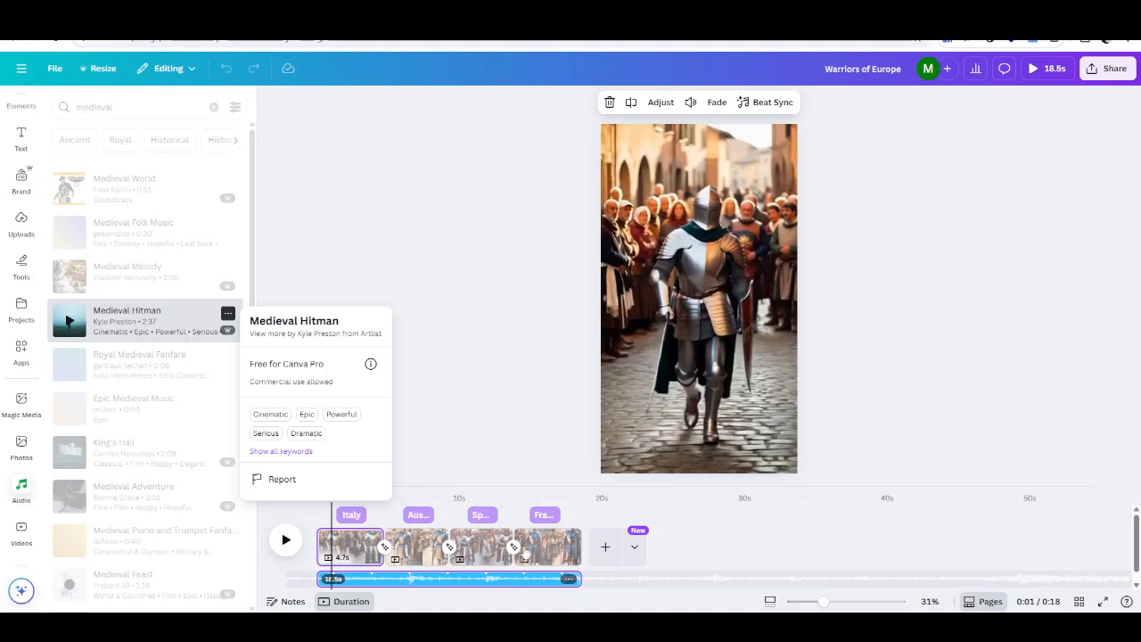
pyautogui.click(497, 402)
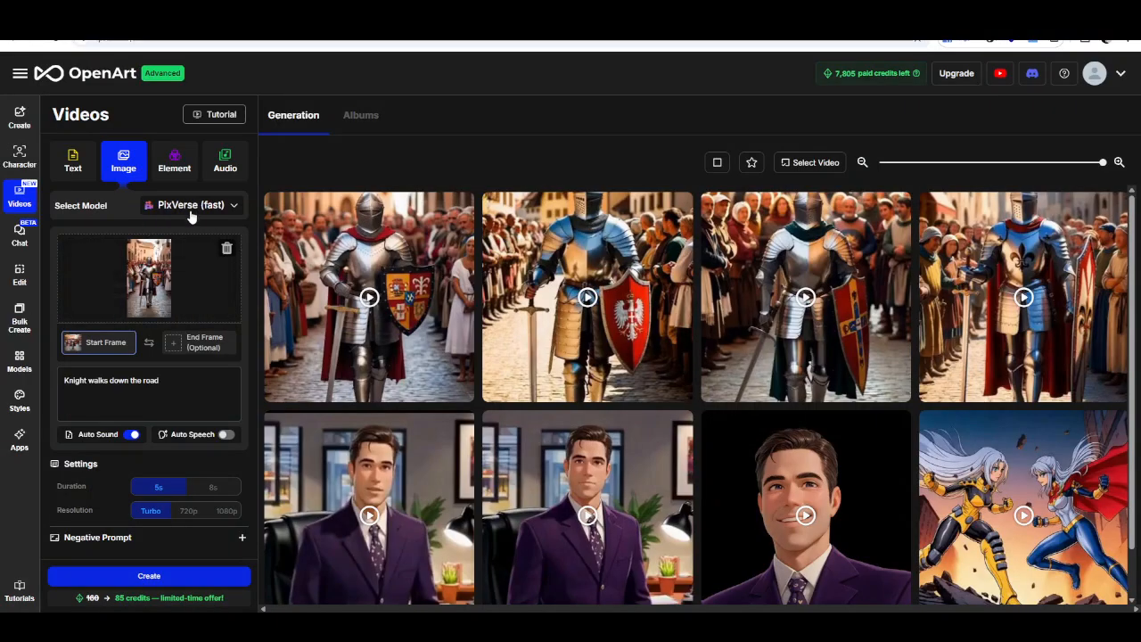
# - Switch to OpenArt and open the video model list to compare the available models
pyautogui.click(234, 208)
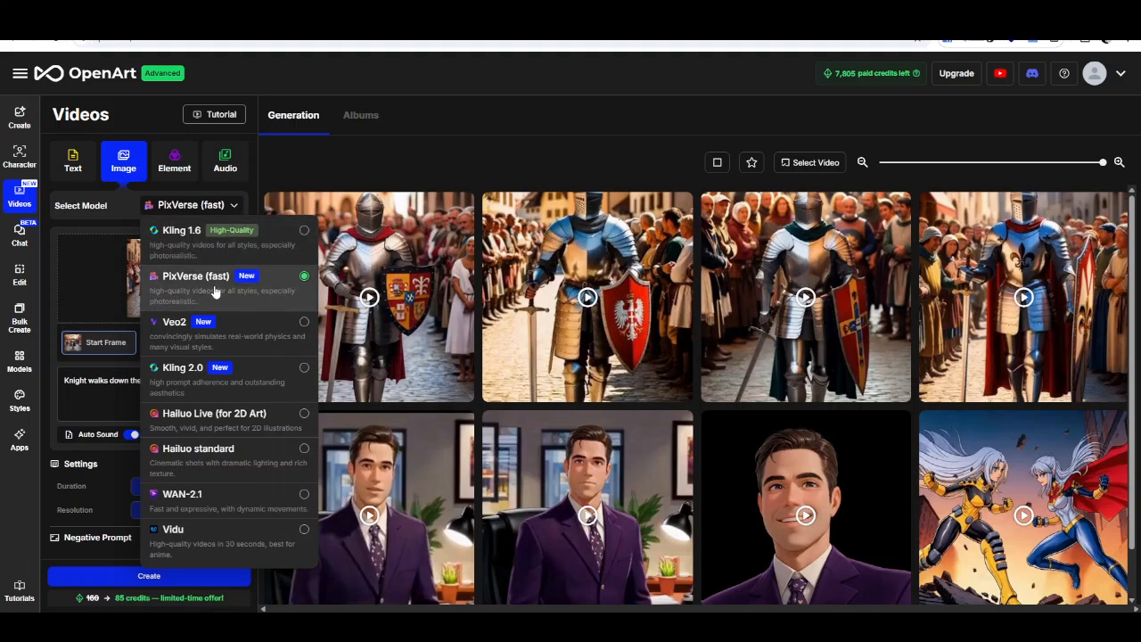
pyautogui.click(202, 208)
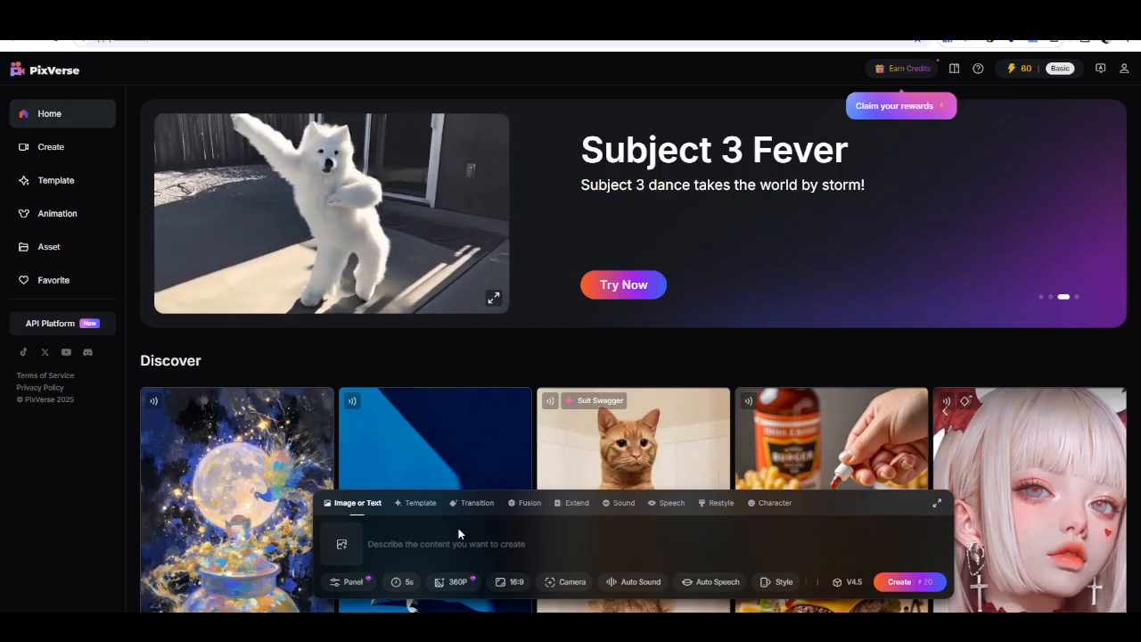
# - Upload the medieval knight of France image as the source image for a new video
pyautogui.click(340, 543)
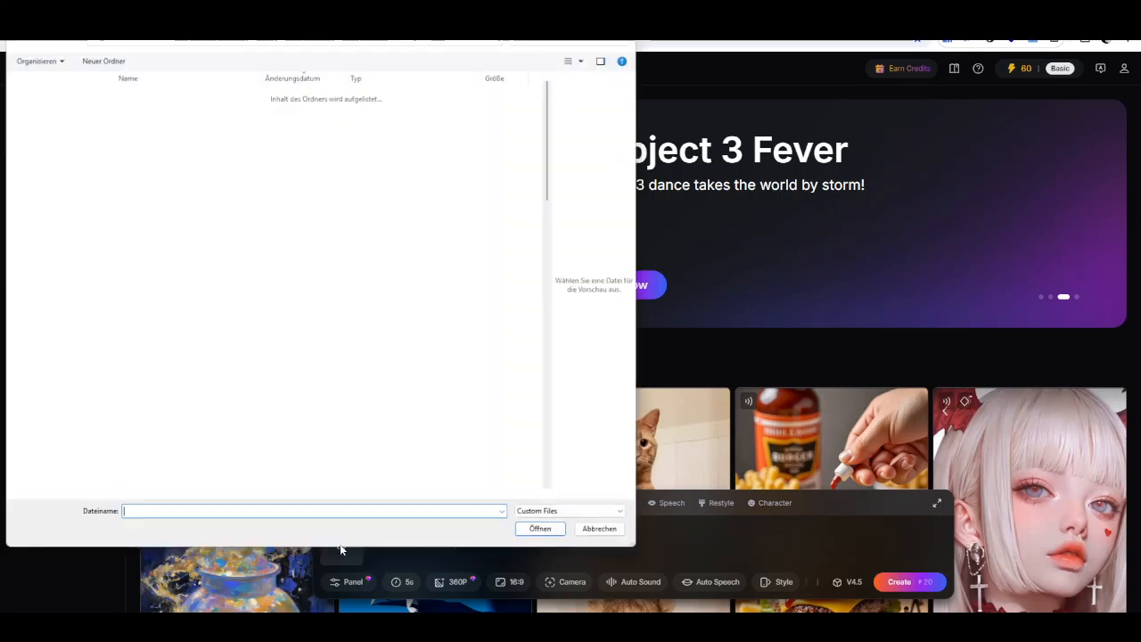
pyautogui.scroll(15, 374, 489)
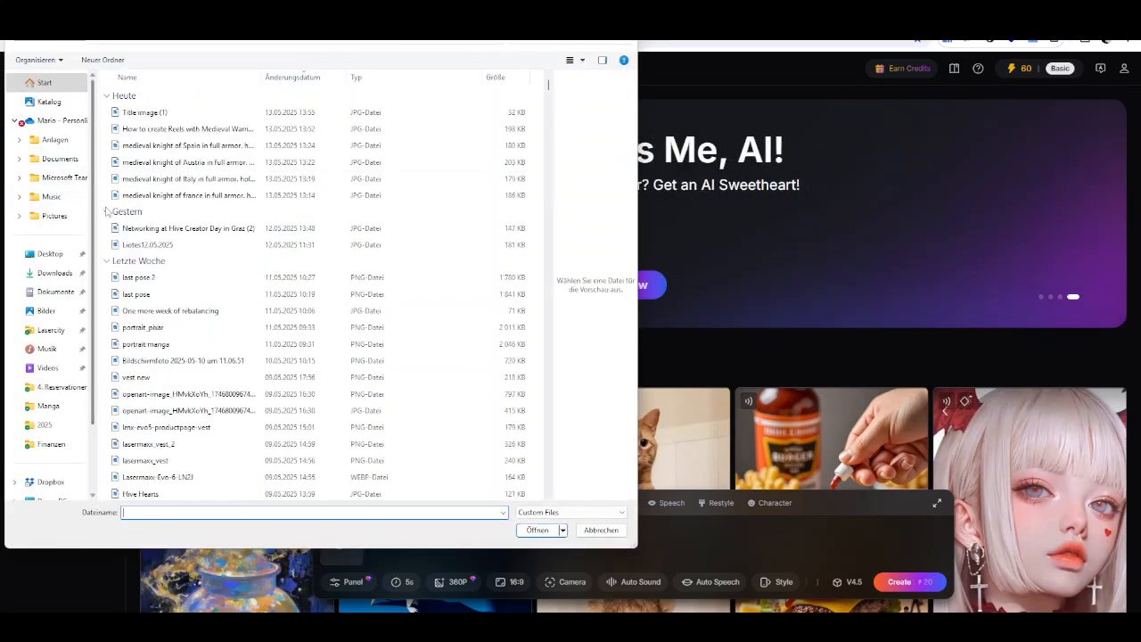
pyautogui.click(192, 194)
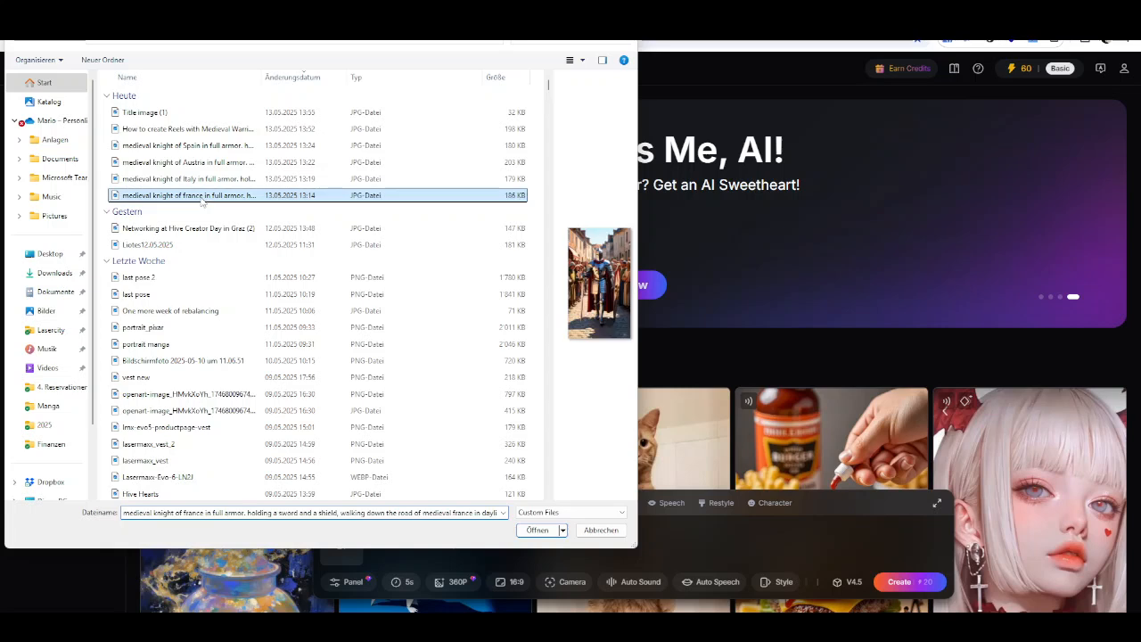
pyautogui.click(537, 530)
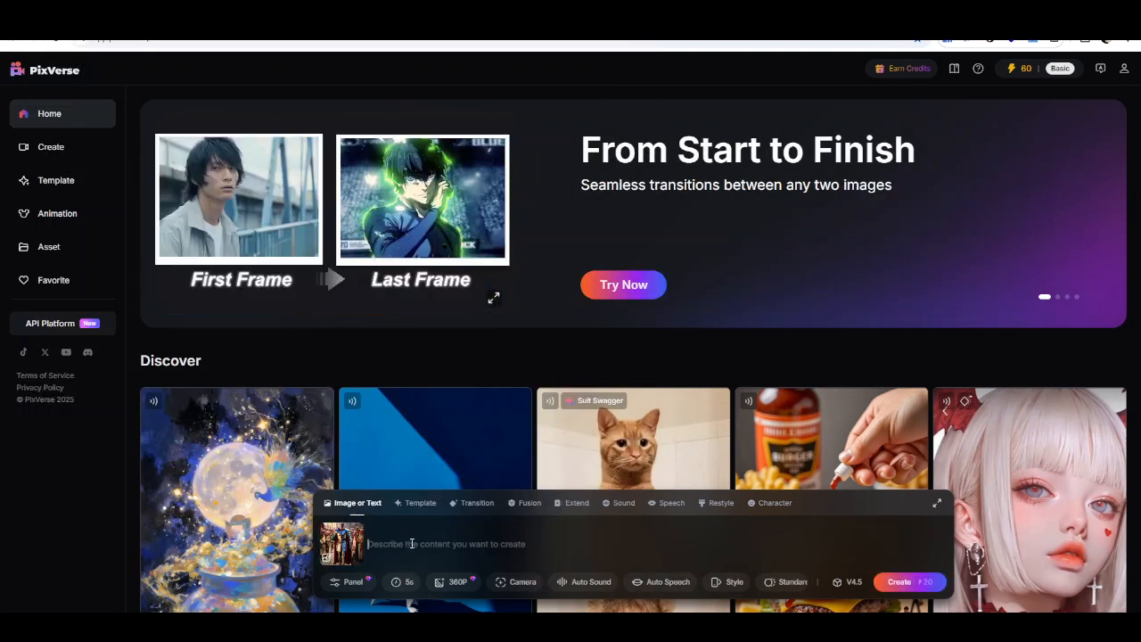
# - Enter the prompt "Knight Walking down the street" for the video
pyautogui.write('Walking down')
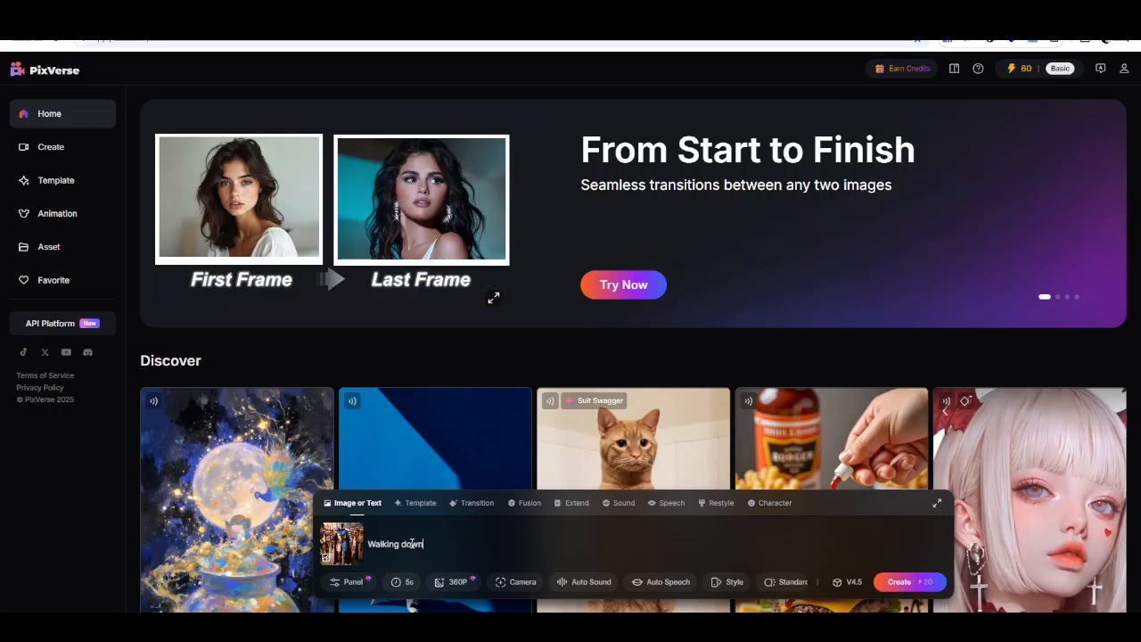
pyautogui.write(' the stre')
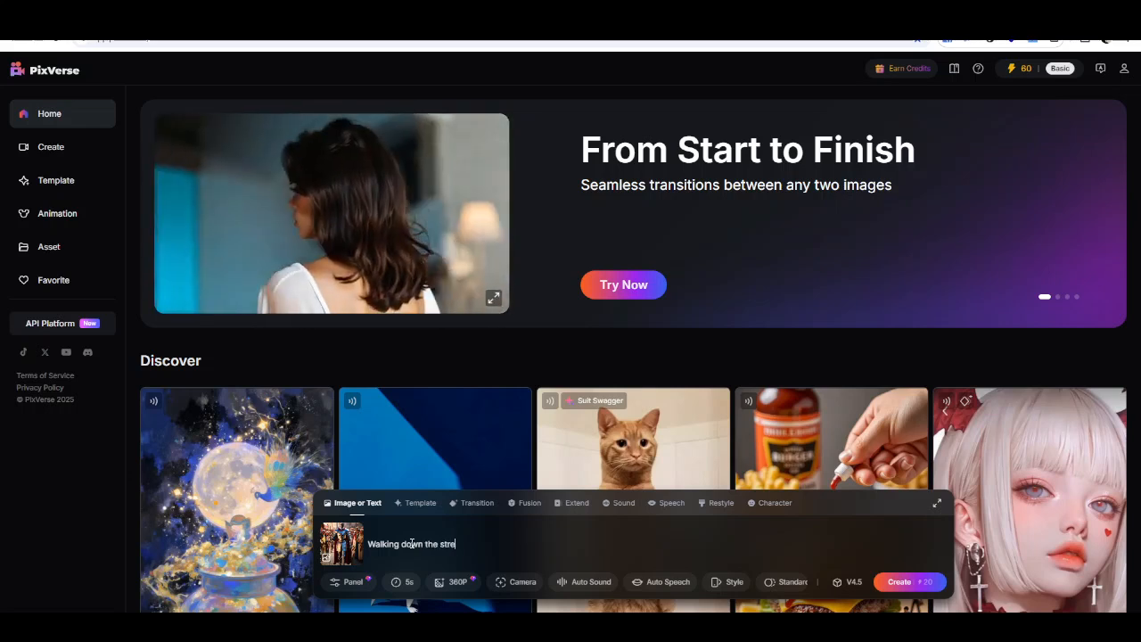
pyautogui.write('et')
pyautogui.press('Home')
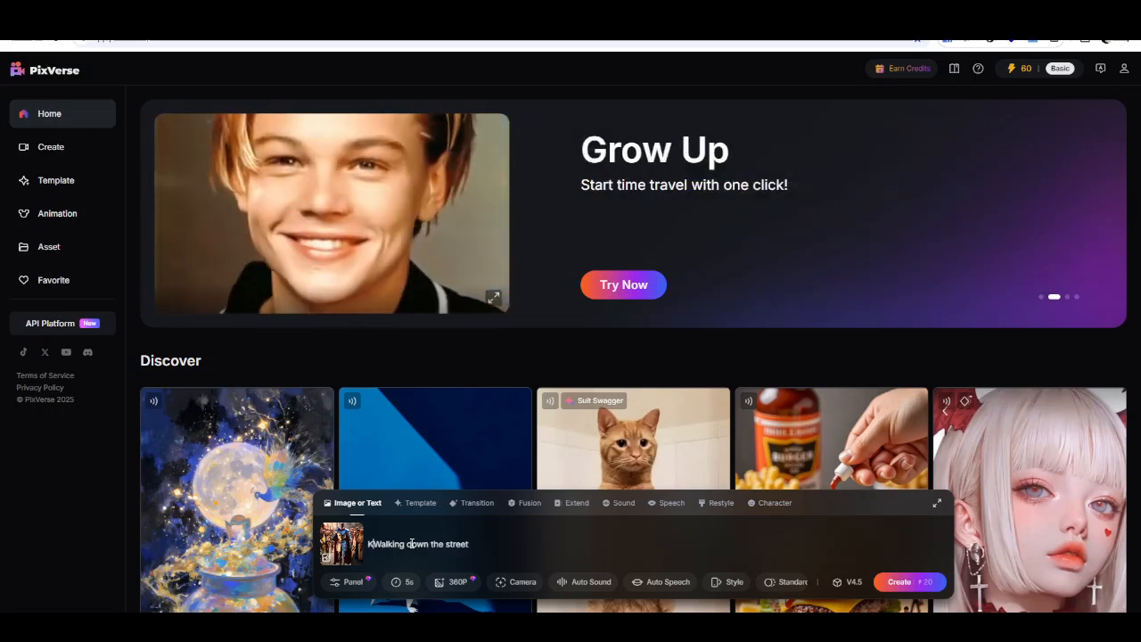
pyautogui.write('Knight')
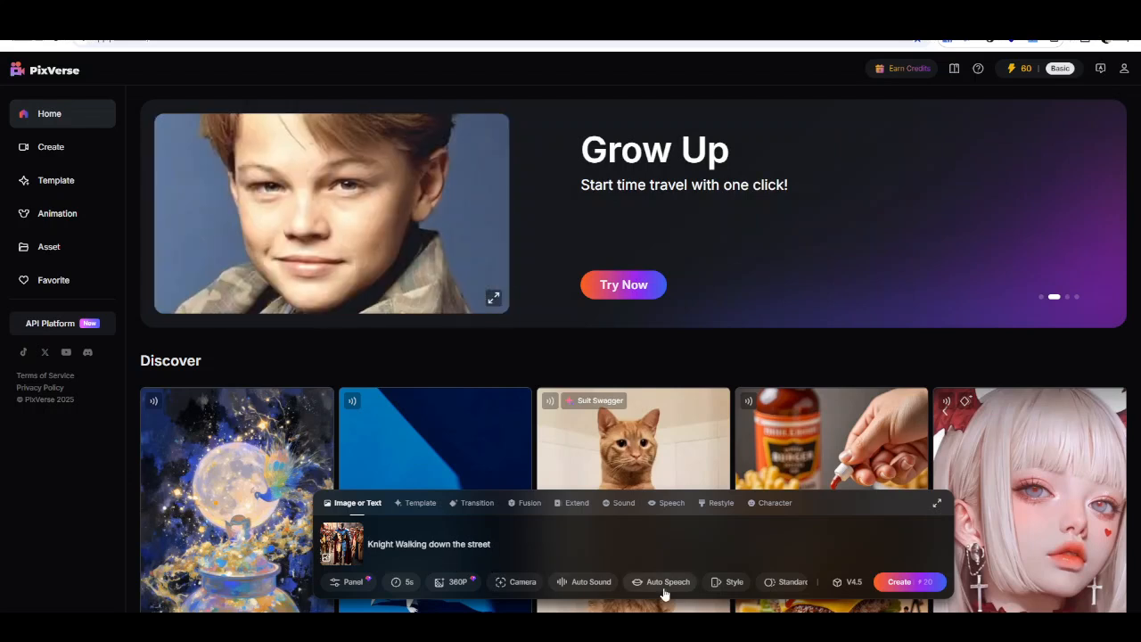
# - Enable Auto Sound with the description "cheers of crow" and start creating the video
pyautogui.click(588, 588)
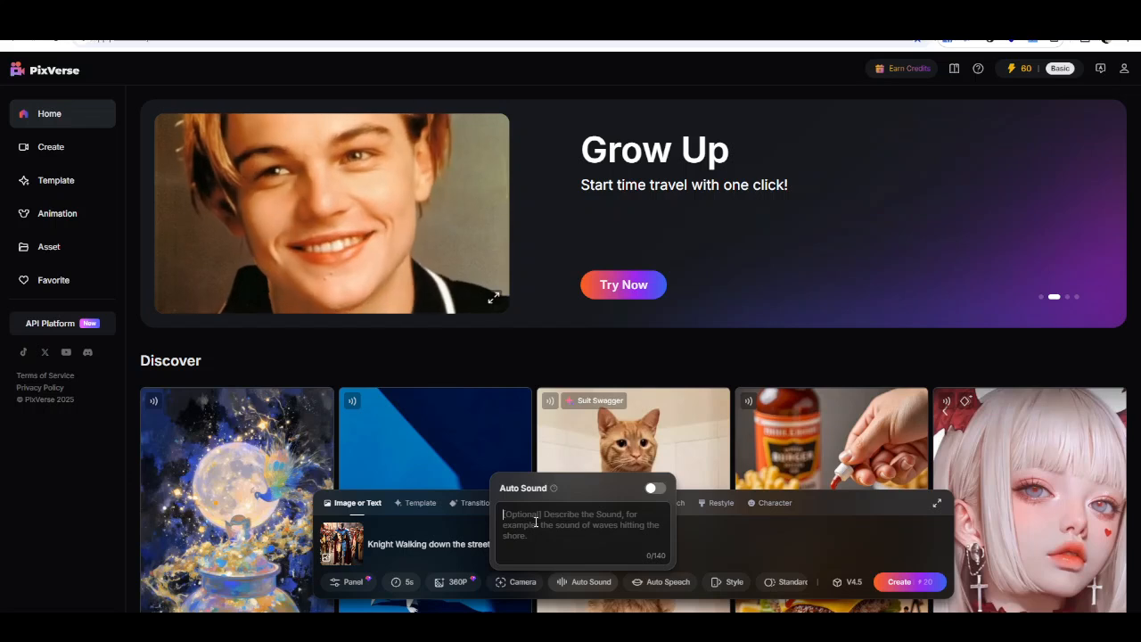
pyautogui.click(531, 528)
pyautogui.write('cheers of crowd')
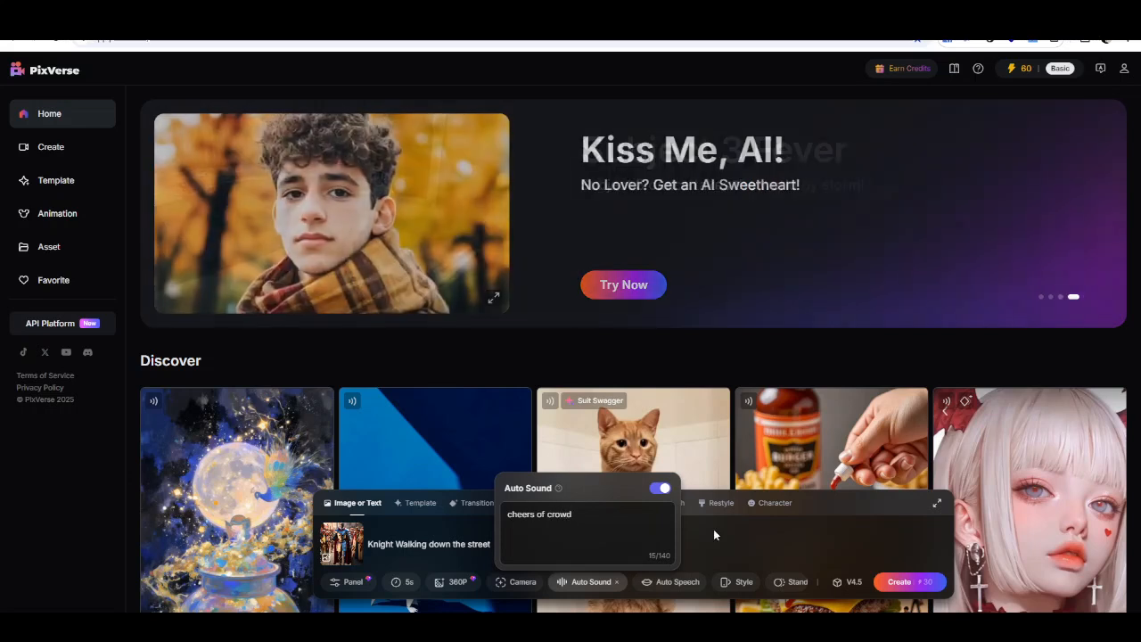
pyautogui.click(713, 529)
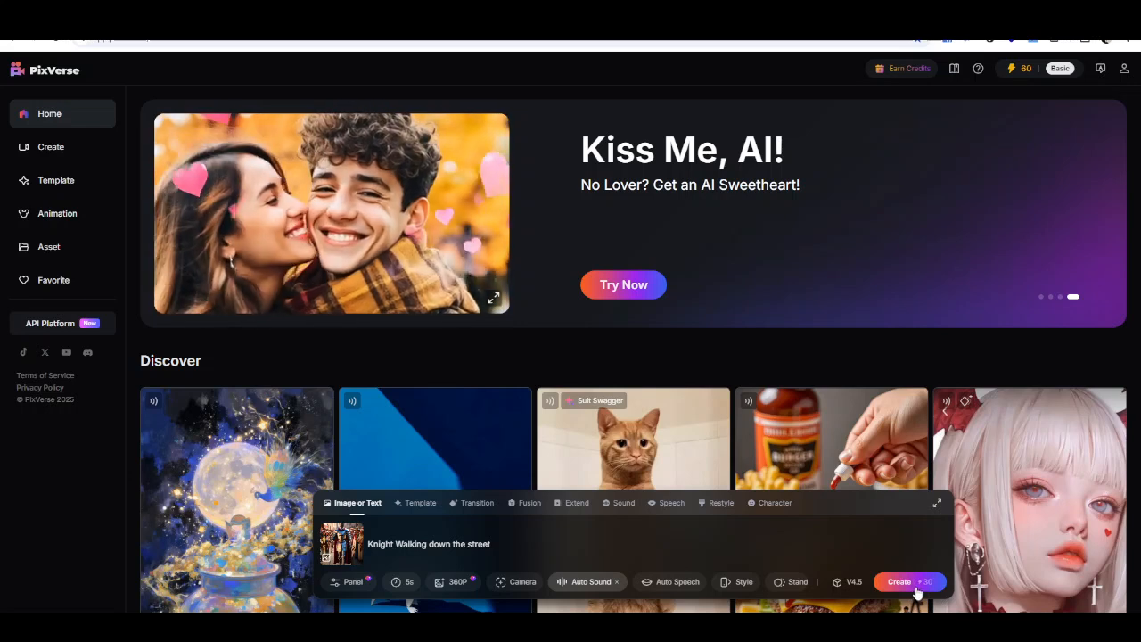
pyautogui.click(924, 585)
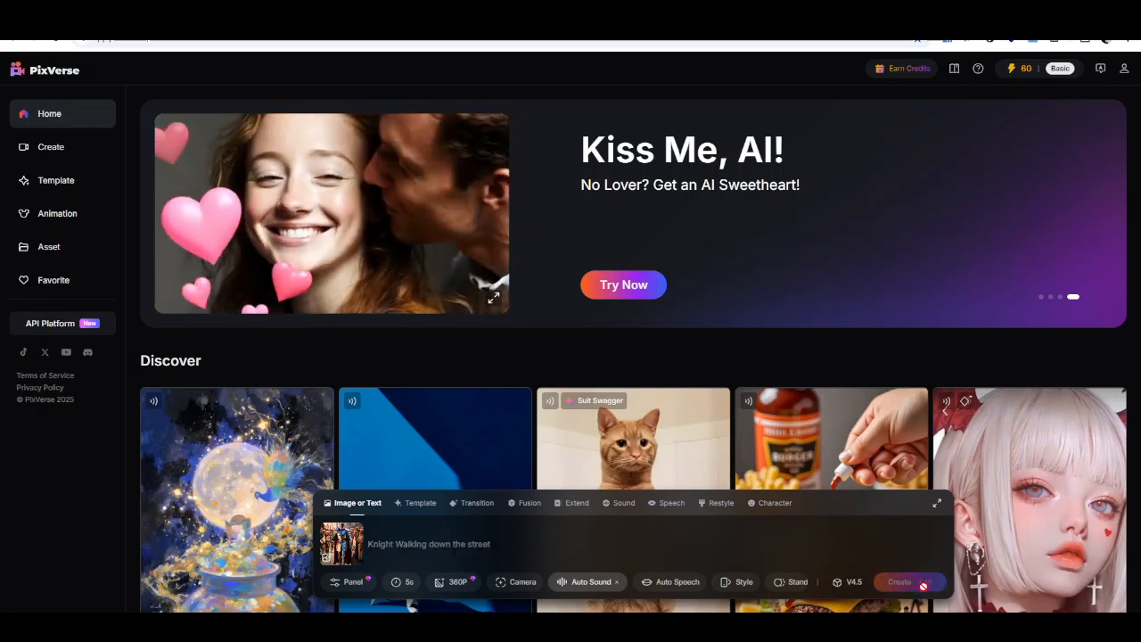